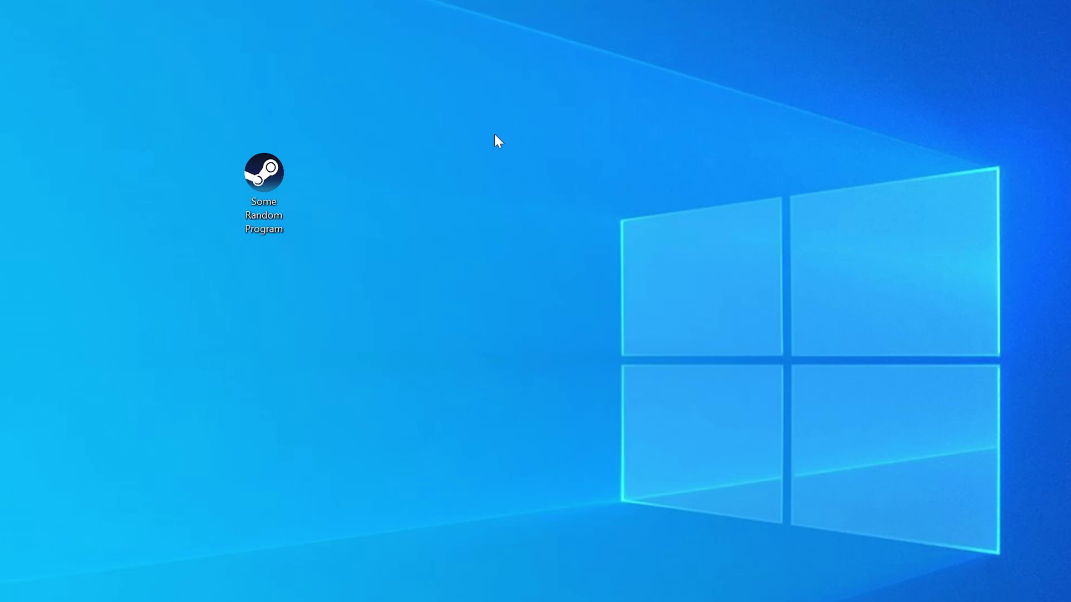
Launch Some Random Program from its desktop icon to trigger the missing msvcp140_app.dll error
{"action": "double_click", "coordinate": [282, 184]}
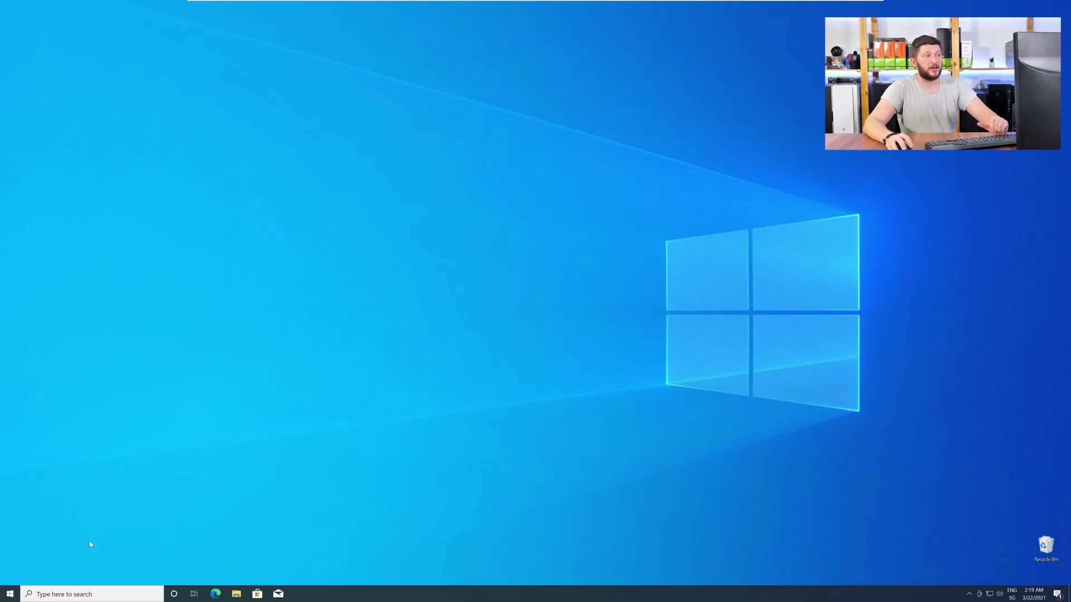
Open Settings > About from the Win+X menu to confirm a 64-bit operating system
{"action": "right_click", "coordinate": [7, 595]}
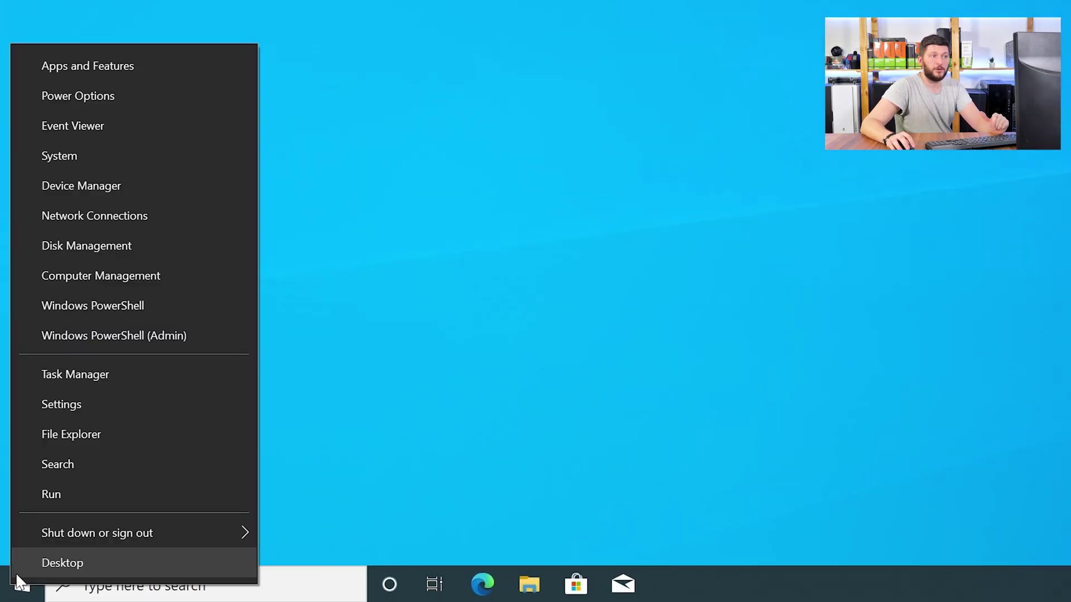
{"action": "left_click", "coordinate": [130, 162]}
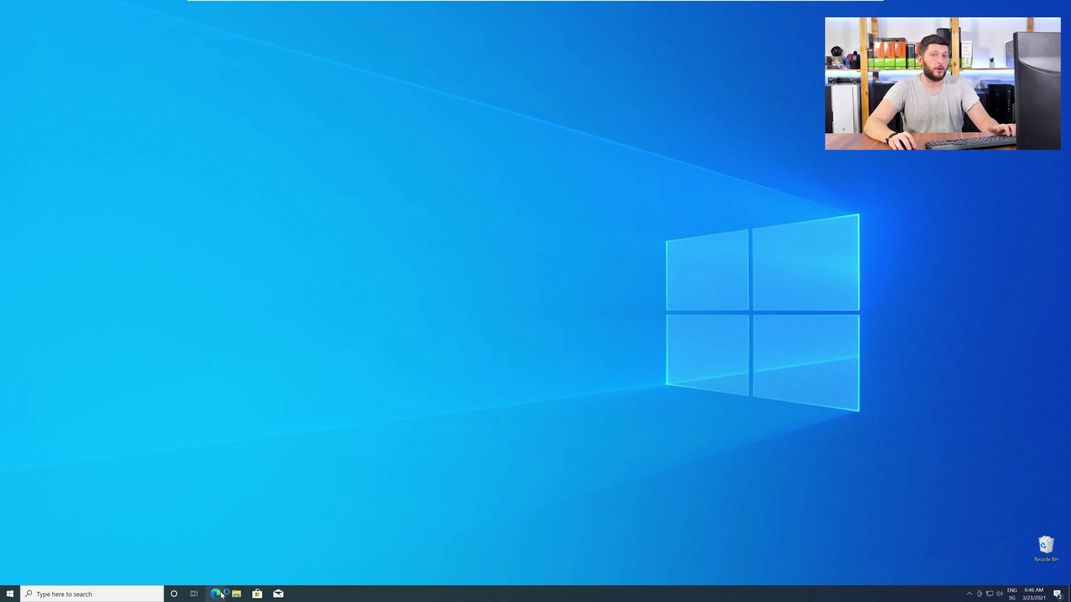
Load the sts-tutorial msvcp140_app.dll download page in Edge from the pasted URL
{"action": "left_click", "coordinate": [215, 594]}
{"action": "left_click", "coordinate": [404, 68]}
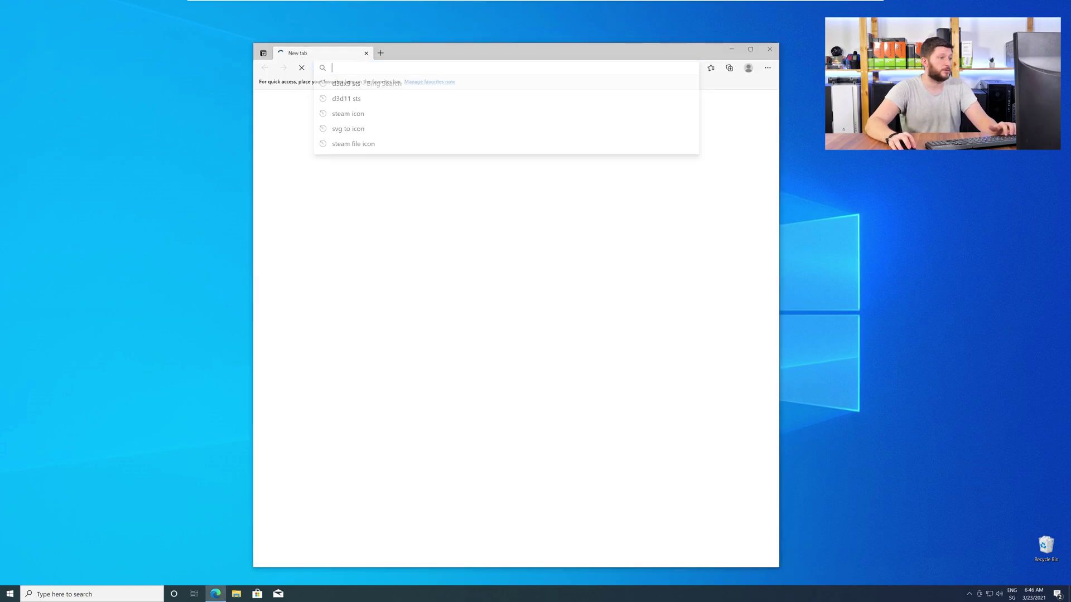
{"action": "type", "text": "https://www.sts-tutorial.com/download/msvcp140_app"}
{"action": "key", "text": "Return"}
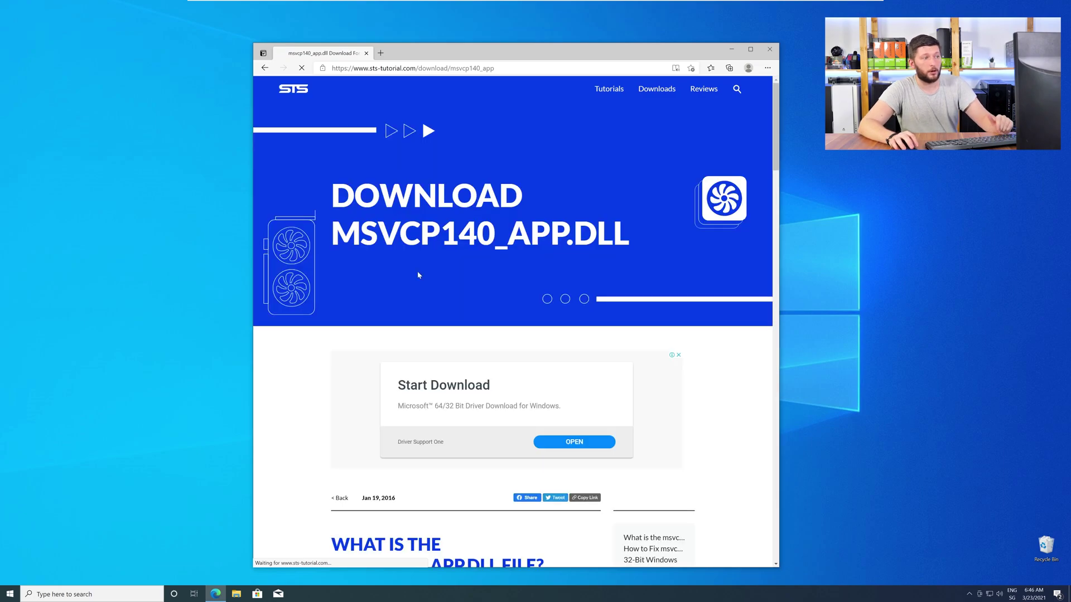
Download the 32-bit and 64-bit msvcp140_app.dll zip files
{"action": "scroll", "coordinate": [418, 275], "scroll_direction": "down", "scroll_amount": 5}
{"action": "scroll", "coordinate": [418, 275], "scroll_direction": "down", "scroll_amount": 15}
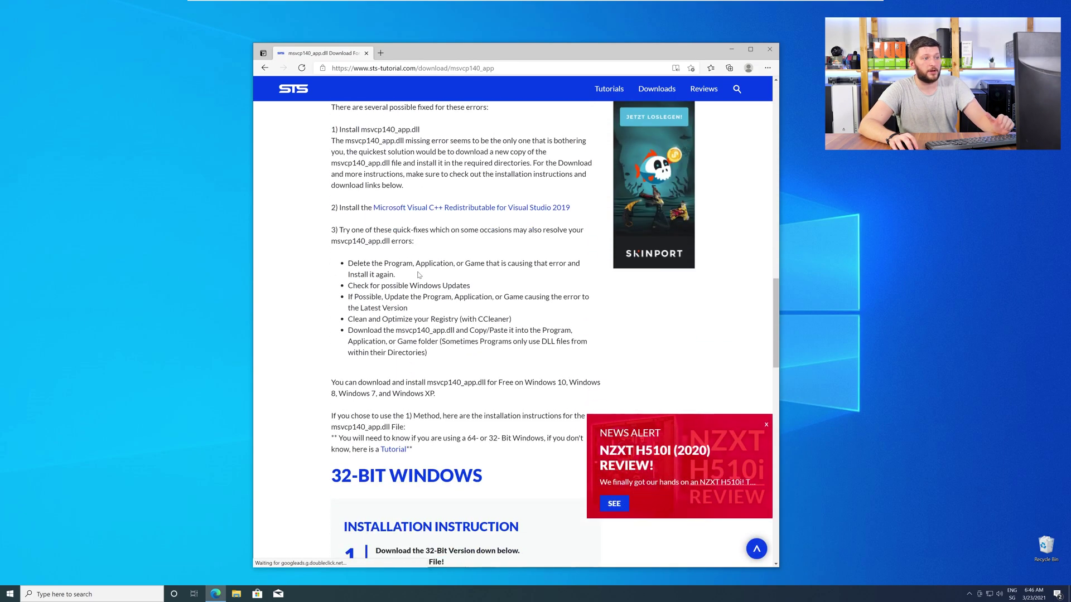
{"action": "scroll", "coordinate": [419, 275], "scroll_direction": "down", "scroll_amount": 10}
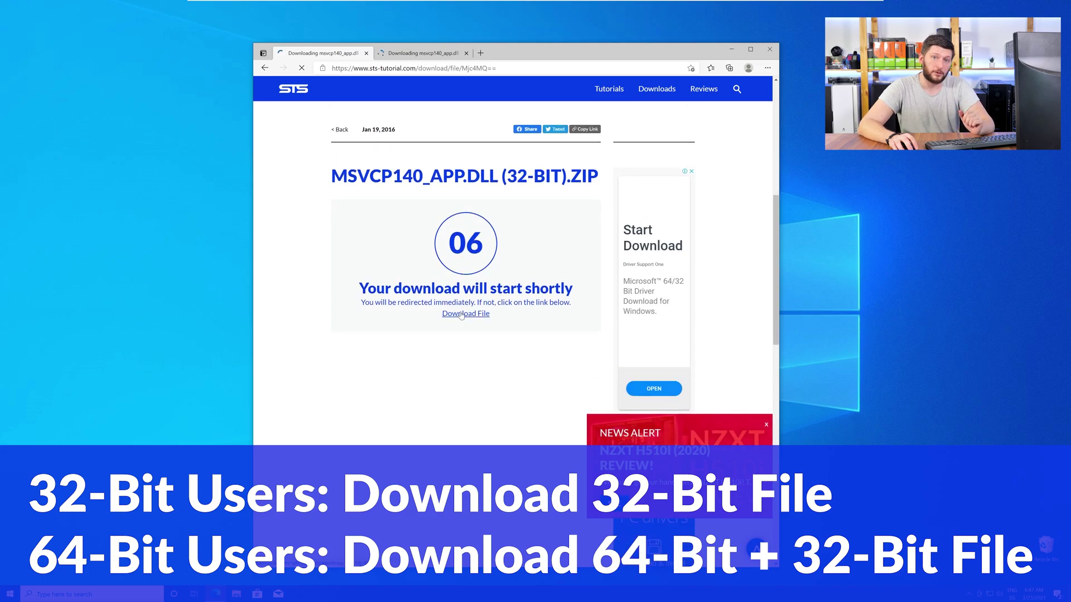
{"action": "left_click", "coordinate": [411, 54]}
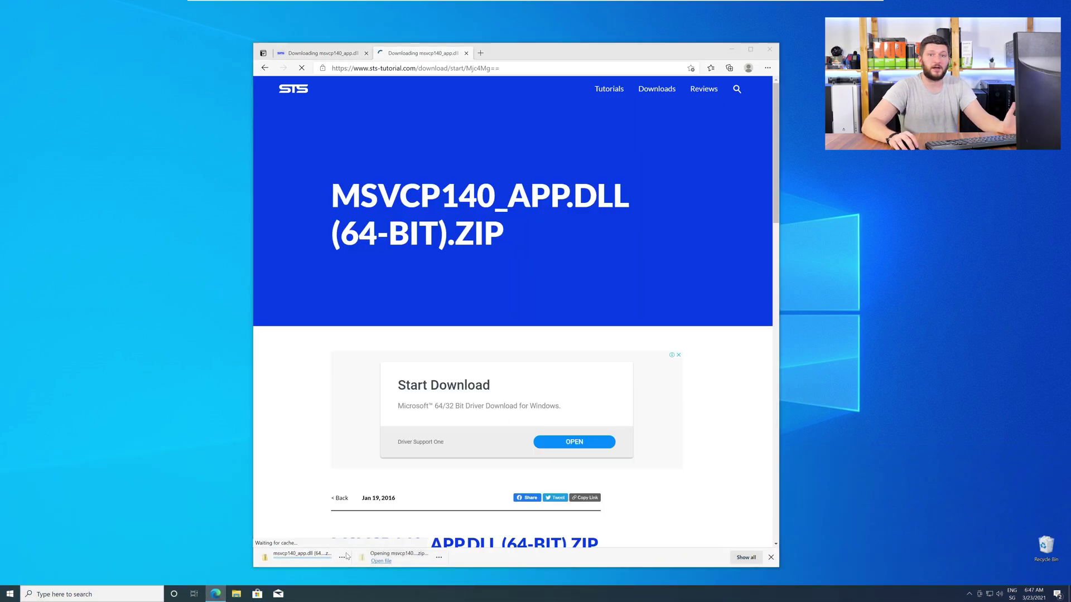
Close Edge and show the 64-bit and 32-bit zip folders side by side at the bottom
{"action": "left_click", "coordinate": [688, 310]}
{"action": "left_click", "coordinate": [767, 50]}
{"action": "left_click_drag", "start_coordinate": [639, 50], "coordinate": [399, 330]}
{"action": "left_click_drag", "start_coordinate": [543, 43], "coordinate": [785, 334]}
{"action": "double_click", "coordinate": [663, 378]}
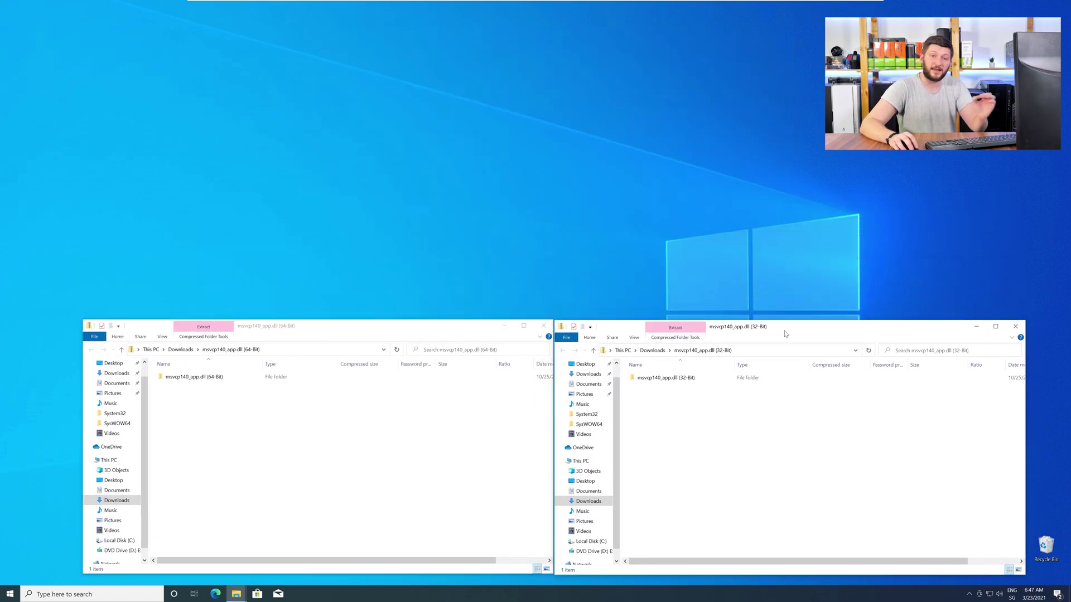
{"action": "double_click", "coordinate": [349, 380]}
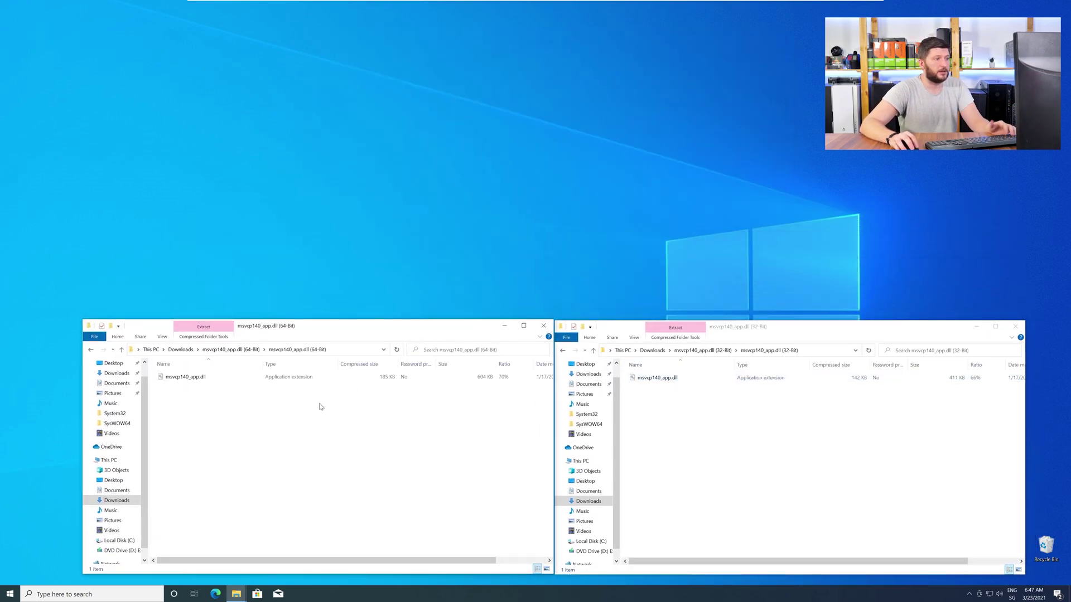
Open a third File Explorer window above them showing This PC
{"action": "left_click", "coordinate": [238, 600]}
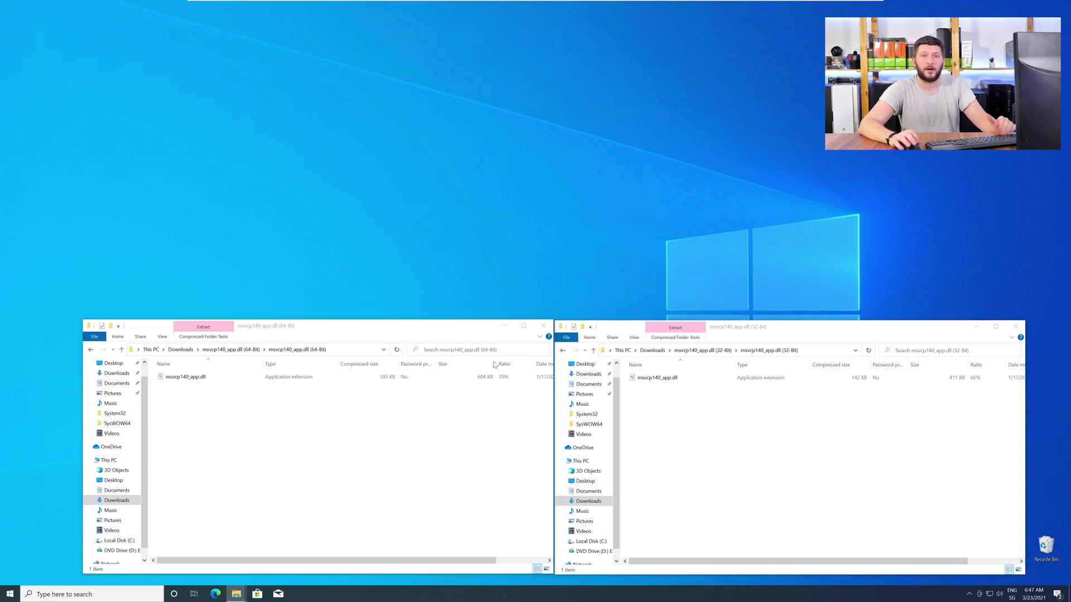
{"action": "left_click_drag", "start_coordinate": [693, 13], "coordinate": [448, 67]}
{"action": "left_click", "coordinate": [347, 216]}
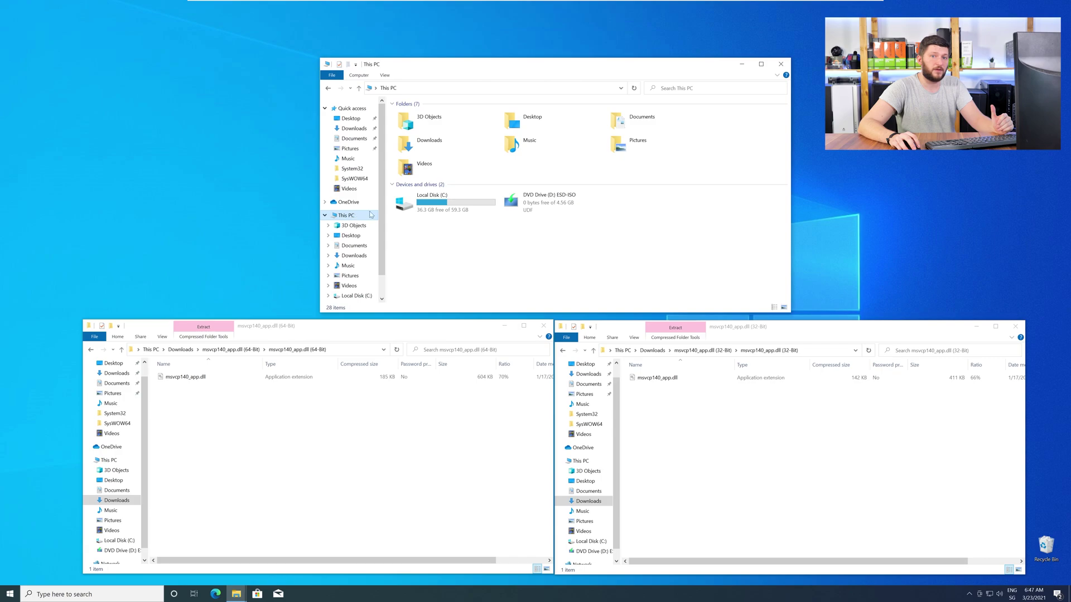
Browse to C:\Windows and locate the System32 and SysWOW64 folders
{"action": "double_click", "coordinate": [456, 207]}
{"action": "double_click", "coordinate": [452, 151]}
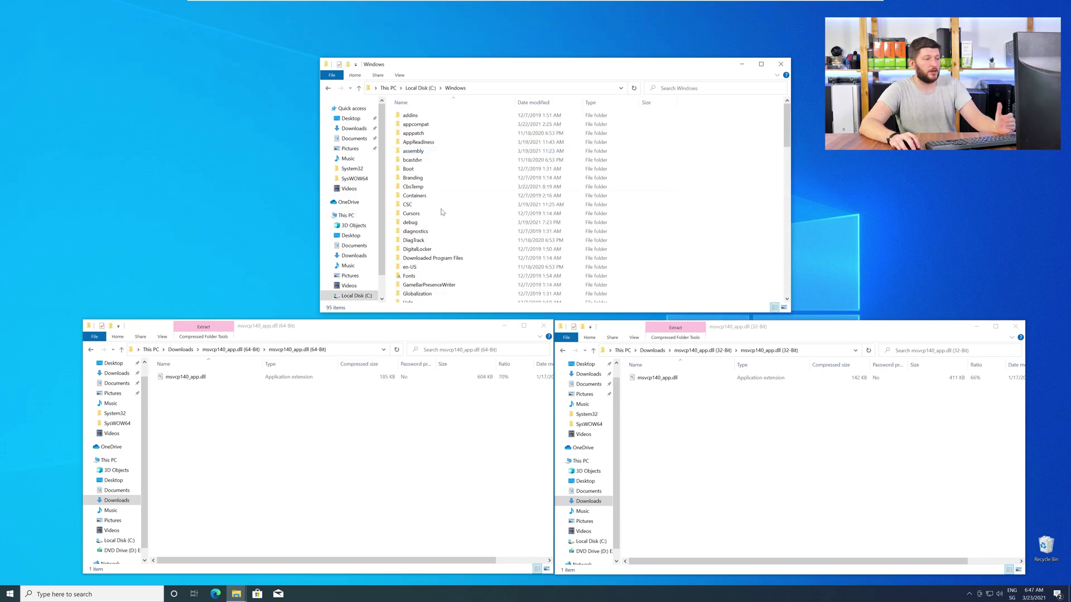
{"action": "scroll", "coordinate": [442, 211], "scroll_direction": "down", "scroll_amount": 13}
{"action": "scroll", "coordinate": [439, 216], "scroll_direction": "down", "scroll_amount": 4}
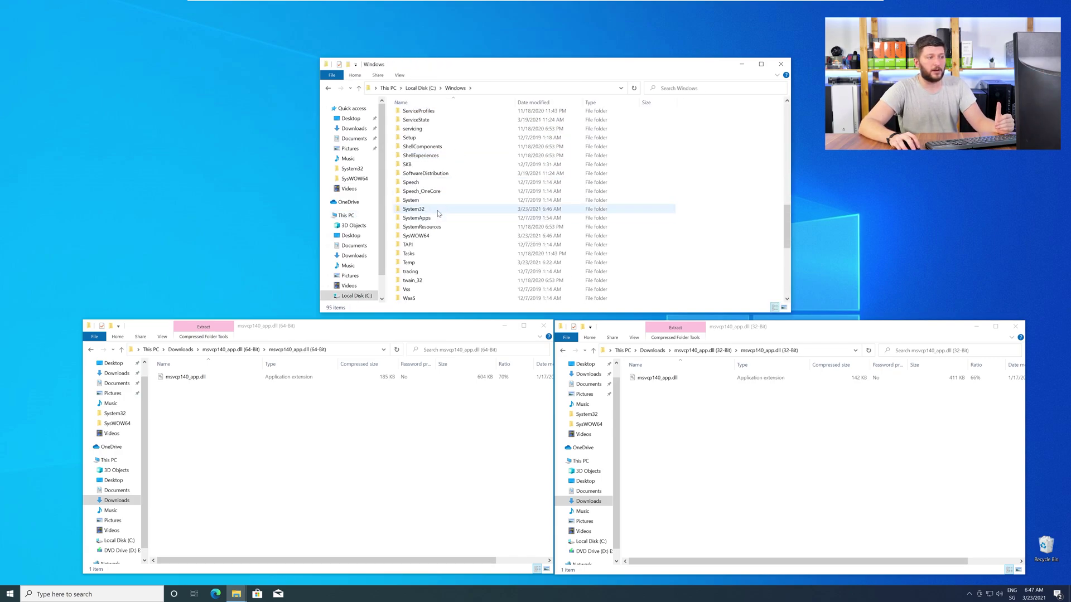
{"action": "type", "text": "sysw"}
{"action": "left_click", "coordinate": [429, 212]}
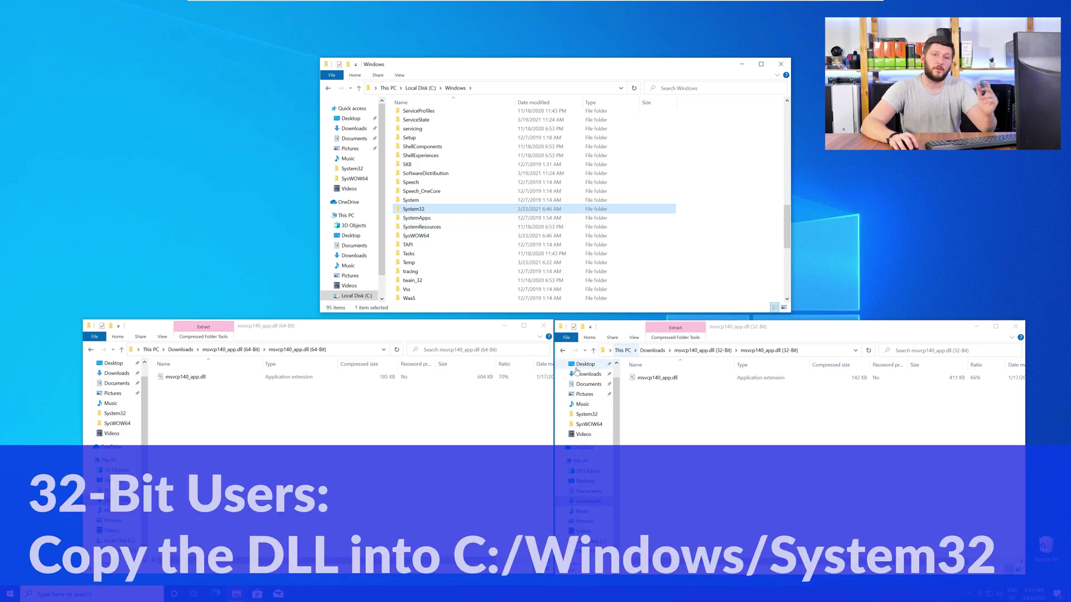
Copy the 64-bit msvcp140_app.dll into System32 and the 32-bit one into SysWOW64 with administrator permission
{"action": "left_click_drag", "start_coordinate": [185, 377], "coordinate": [421, 209]}
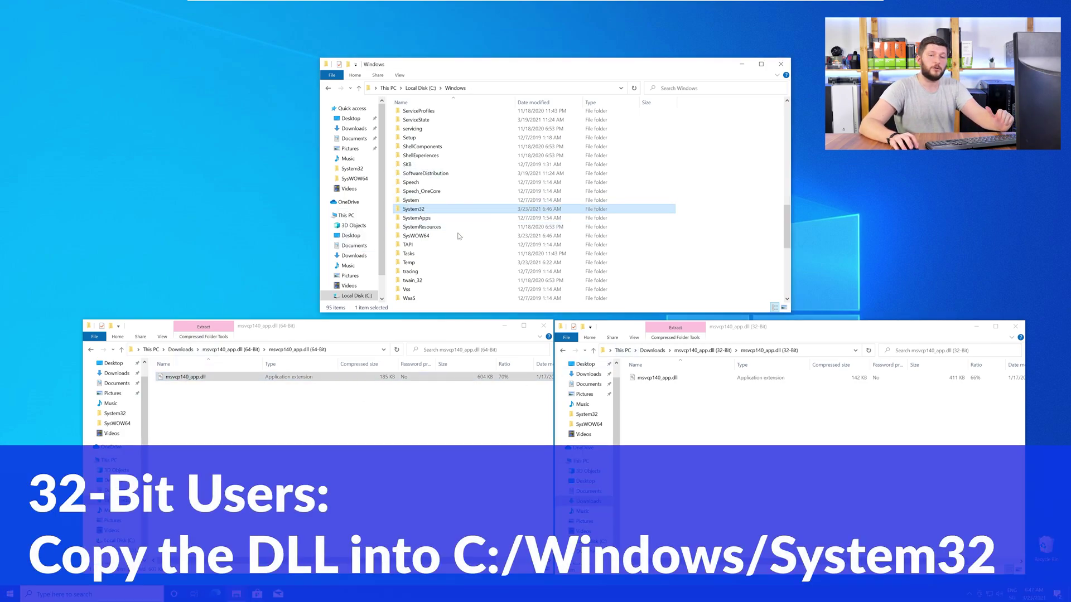
{"action": "left_click", "coordinate": [512, 271]}
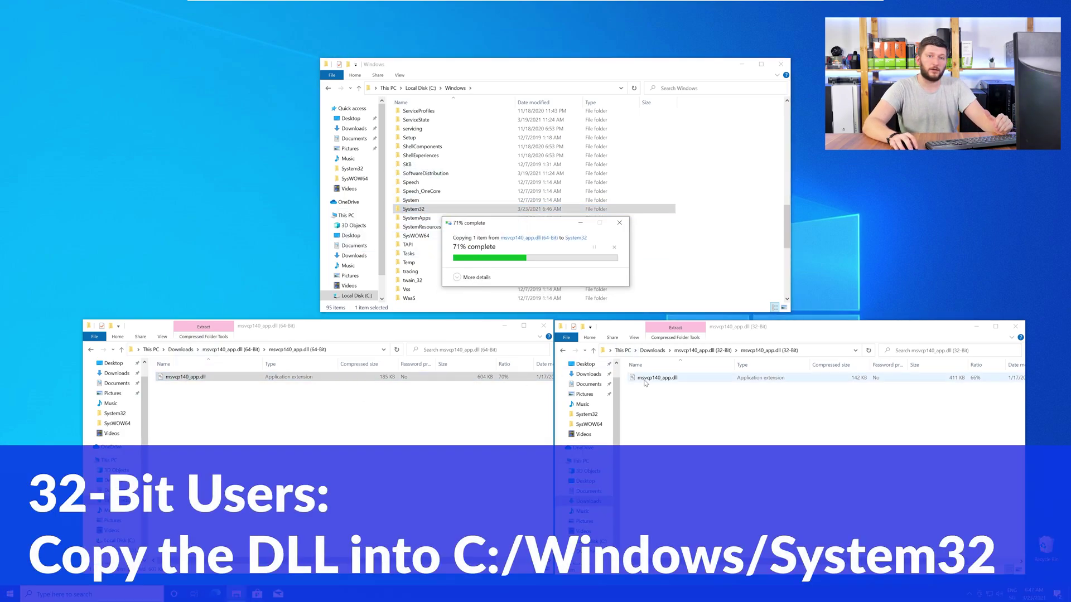
{"action": "left_click_drag", "start_coordinate": [646, 379], "coordinate": [416, 236]}
{"action": "left_click", "coordinate": [500, 273]}
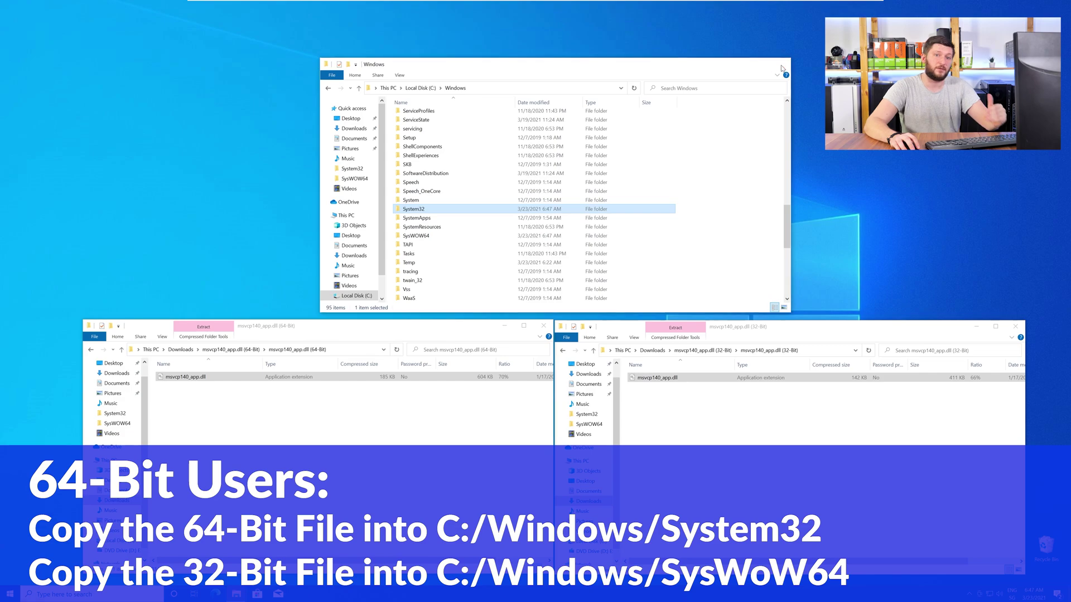
Close the Windows folder window and both zip windows
{"action": "left_click", "coordinate": [781, 67]}
{"action": "left_click", "coordinate": [540, 331]}
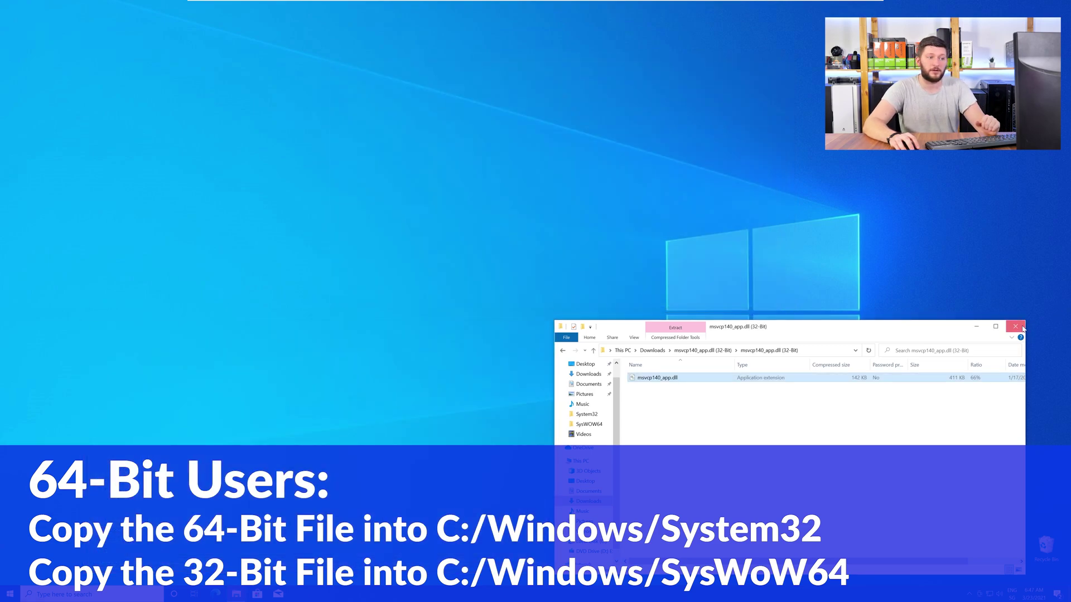
{"action": "left_click", "coordinate": [1015, 327]}
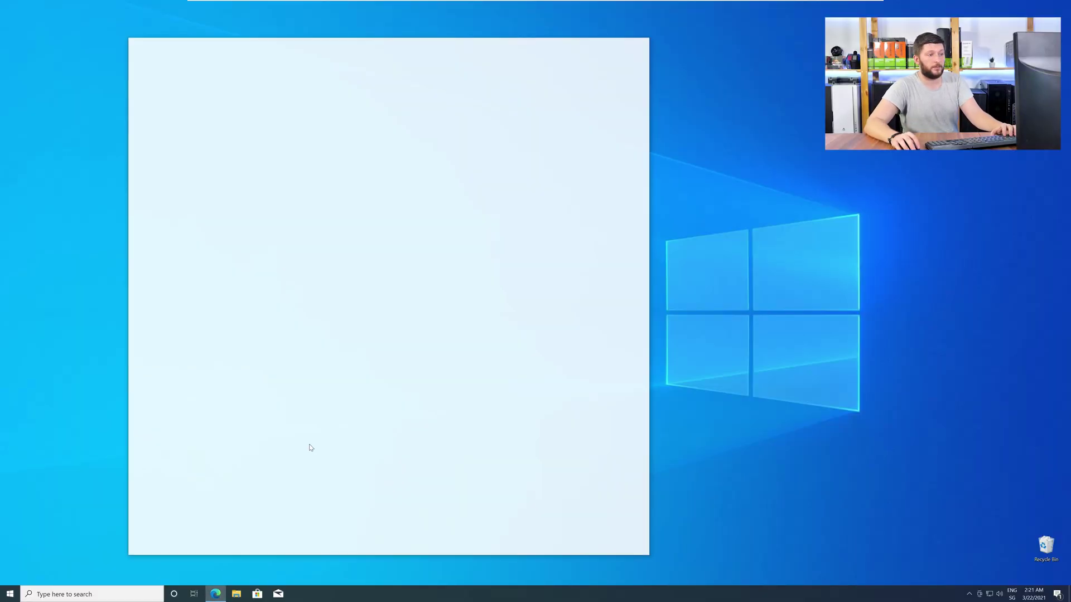
Load the STS Visual C++ Redistributable 2019 page and download the 64-bit vc_redist.x64.exe
{"action": "type", "text": "https://www.sts-tutorial.com/download/credistributable2019"}
{"action": "key", "text": "Return"}
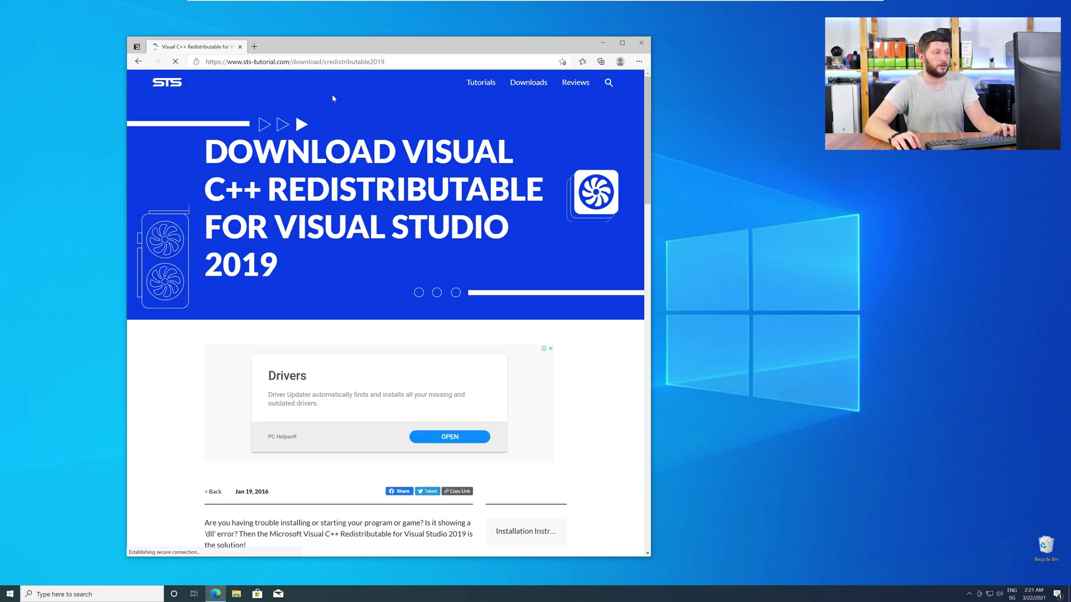
{"action": "scroll", "coordinate": [173, 289], "scroll_direction": "down", "scroll_amount": 10}
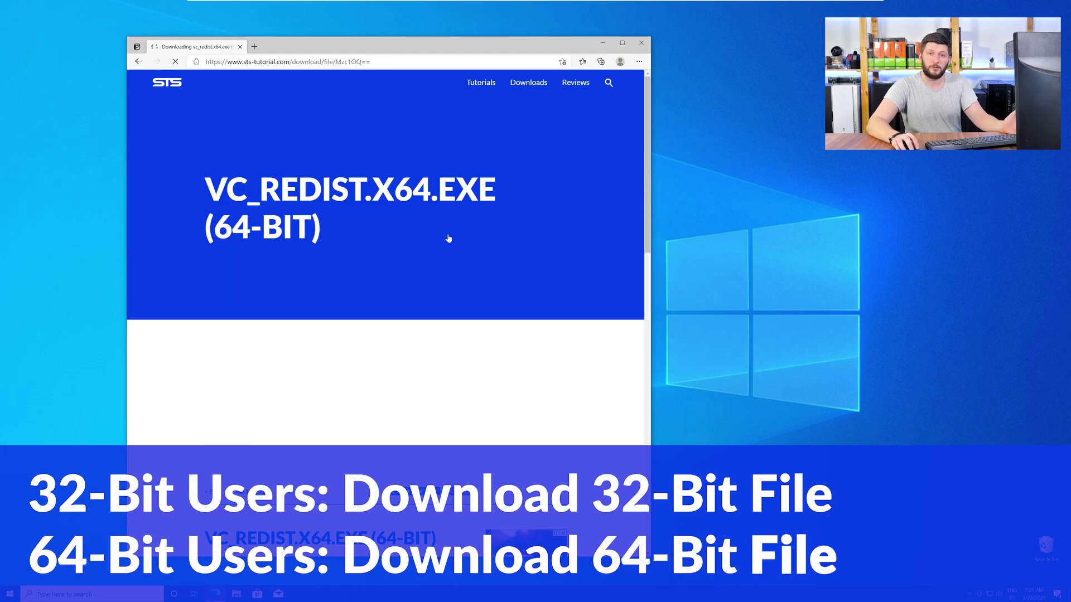
{"action": "scroll", "coordinate": [420, 264], "scroll_direction": "up", "scroll_amount": 1}
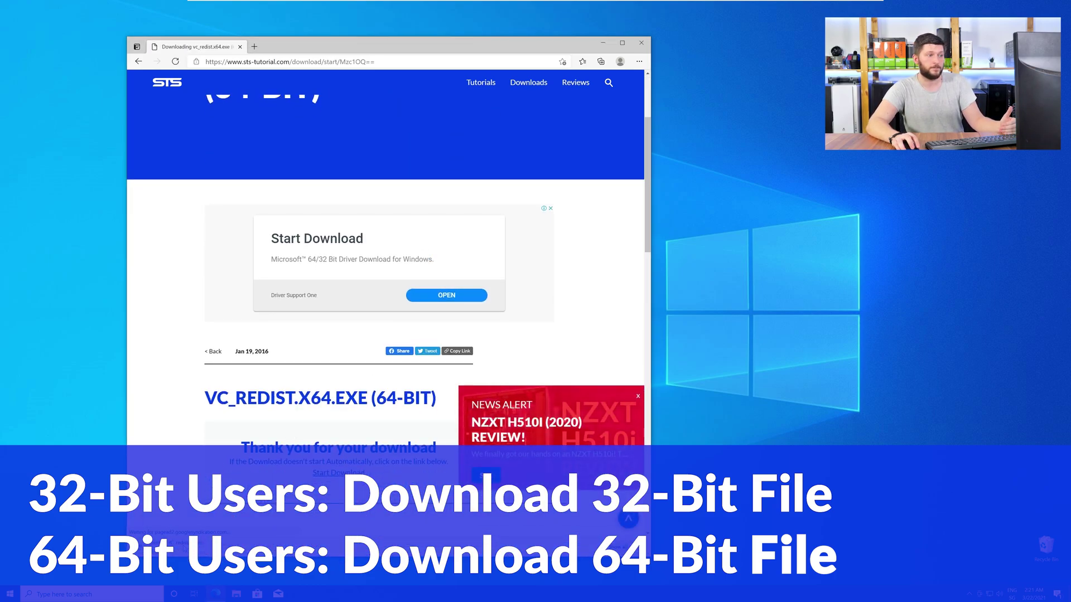
Close Edge, accept the license terms and install the x64 redistributable, approving the UAC prompt
{"action": "left_click", "coordinate": [641, 45]}
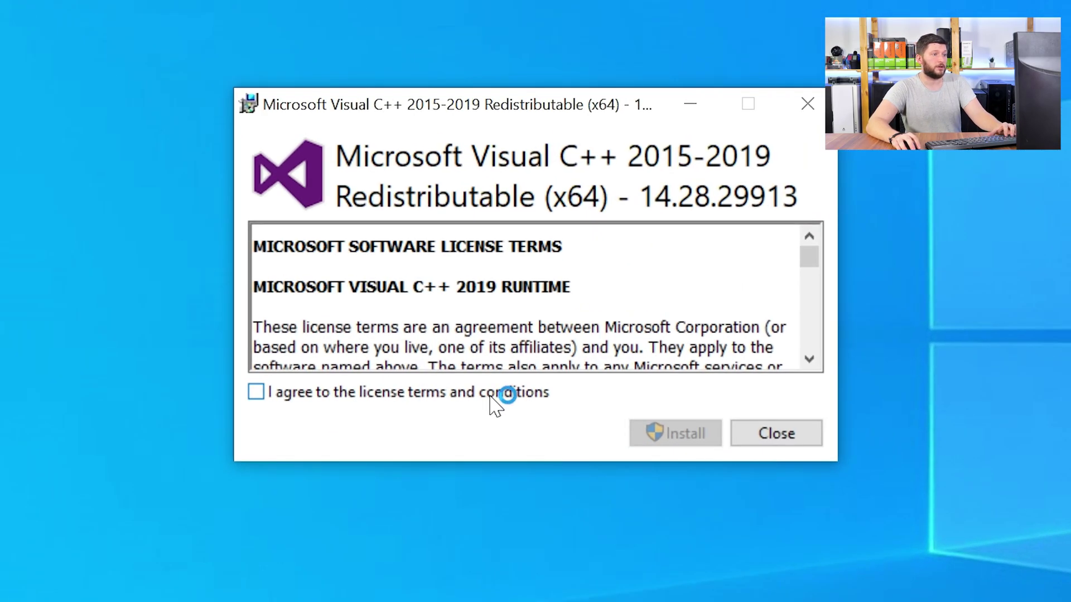
{"action": "left_click", "coordinate": [491, 396]}
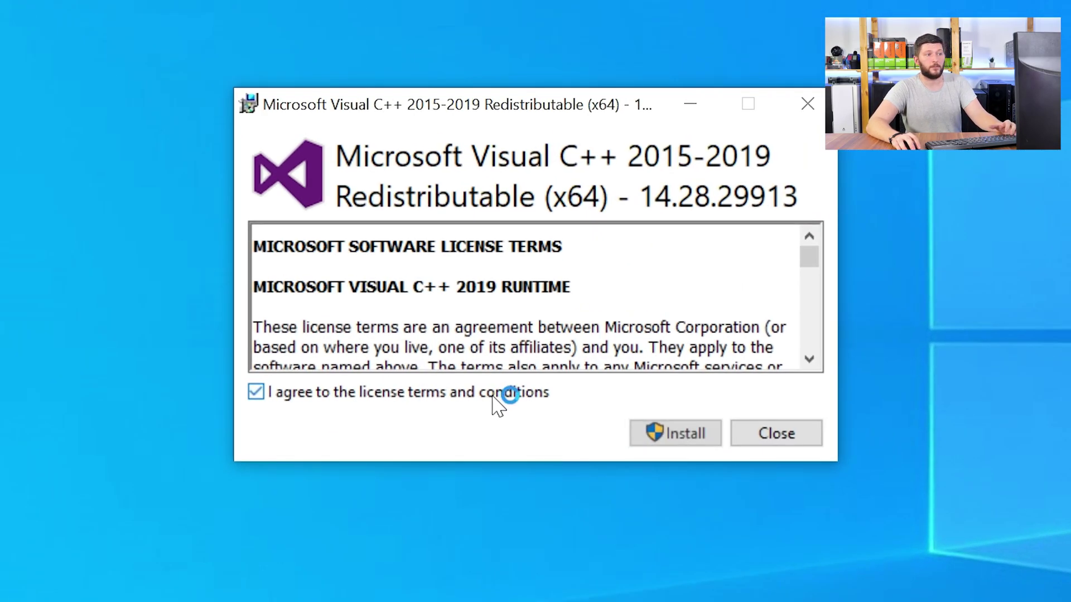
{"action": "left_click", "coordinate": [672, 437]}
{"action": "left_click", "coordinate": [477, 457]}
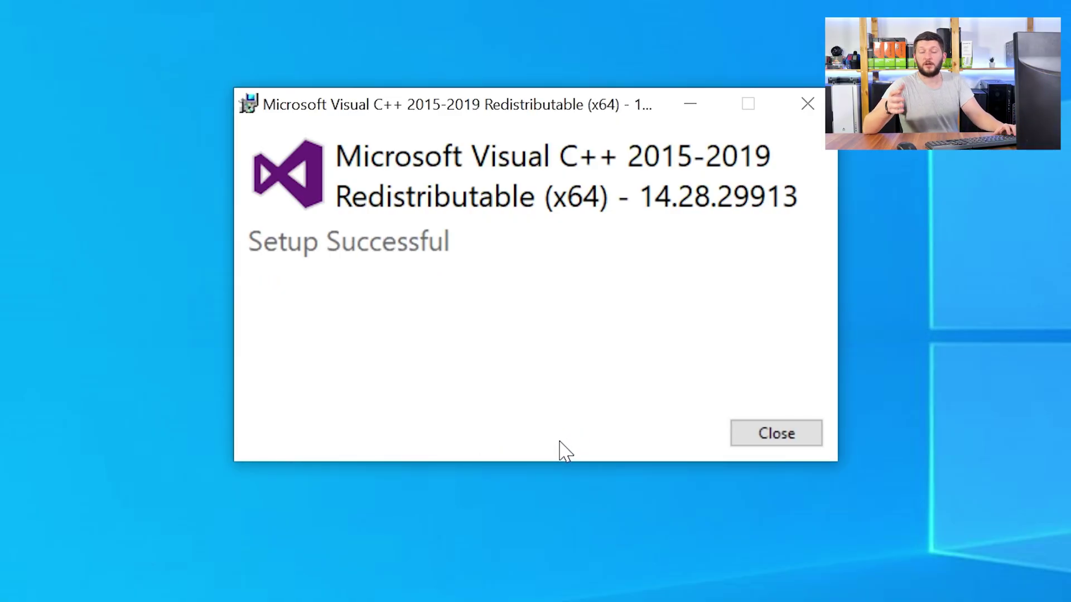
Close the Visual C++ 2015-2019 x64 Setup Successful dialog
{"action": "left_click", "coordinate": [781, 438]}
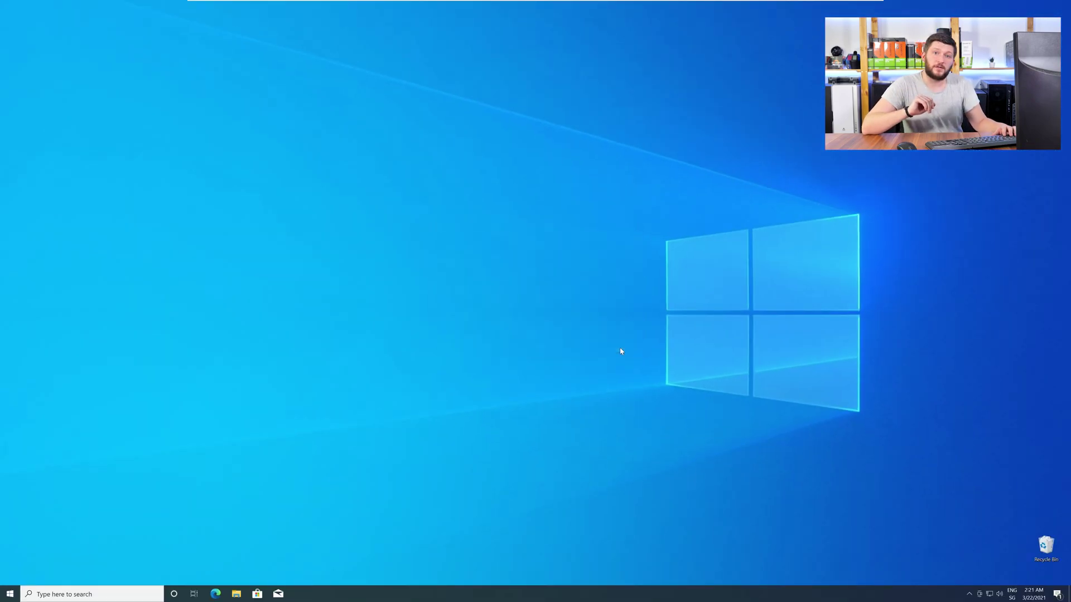